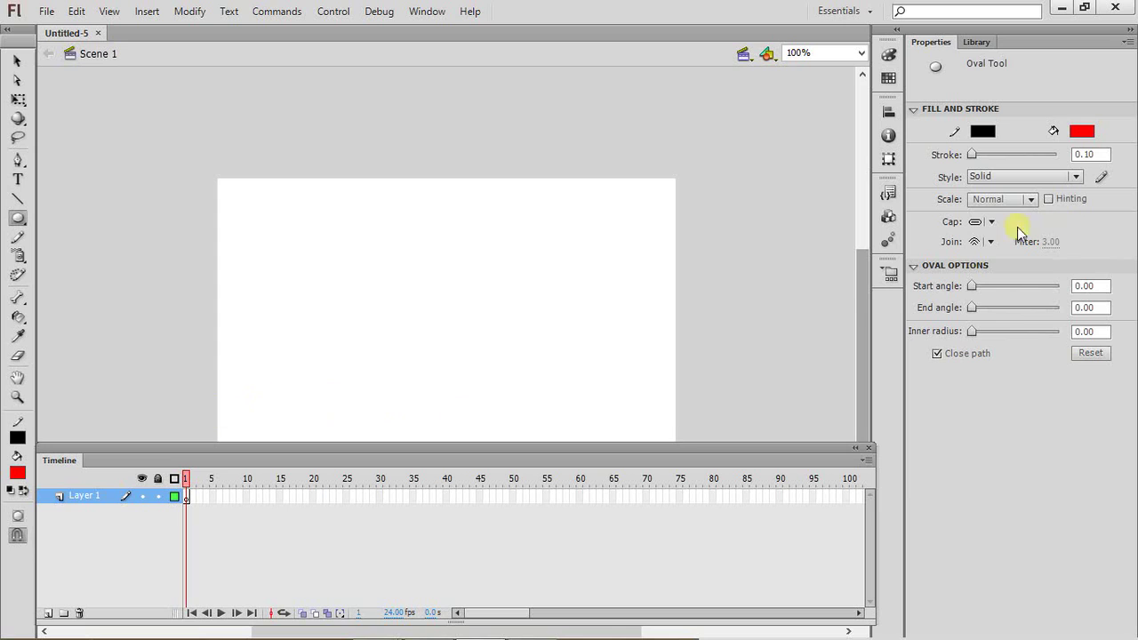
drag(858, 300, 858, 331)
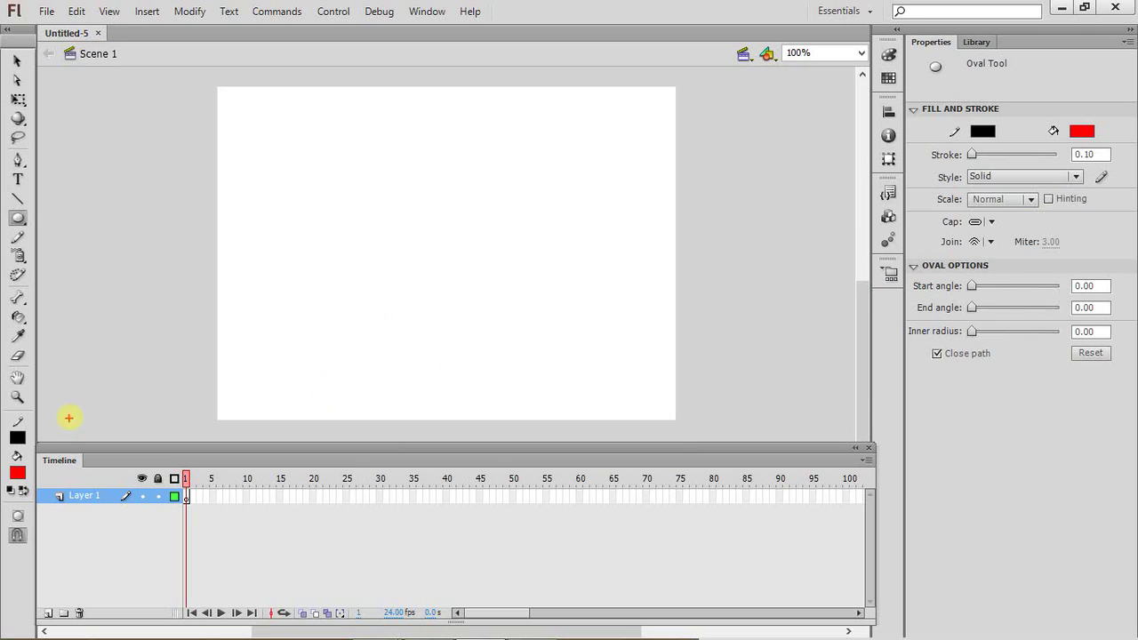
mouse_move(47, 446)
mouse_down()
mouse_move(94, 446)
mouse_move(89, 465)
mouse_move(50, 472)
mouse_move(34, 456)
mouse_move(51, 447)
mouse_up()
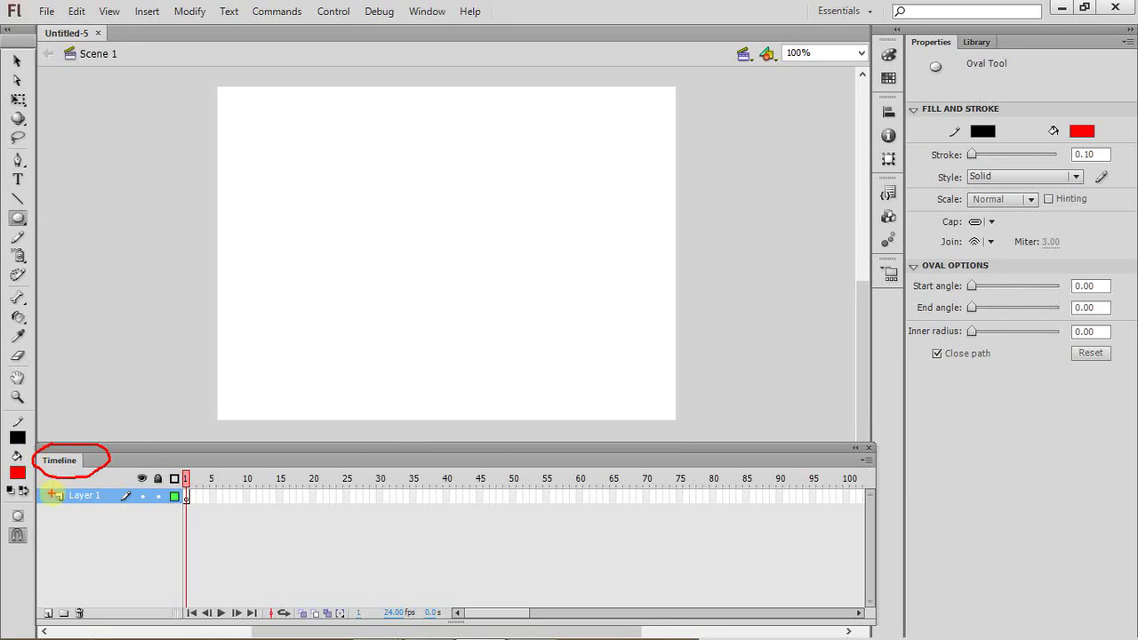
mouse_move(53, 490)
mouse_down()
mouse_move(100, 489)
mouse_move(89, 506)
mouse_move(56, 498)
mouse_up()
mouse_move(484, 517)
mouse_down()
mouse_move(333, 517)
mouse_move(340, 579)
mouse_move(487, 587)
mouse_move(616, 562)
mouse_move(523, 525)
mouse_move(418, 516)
mouse_up()
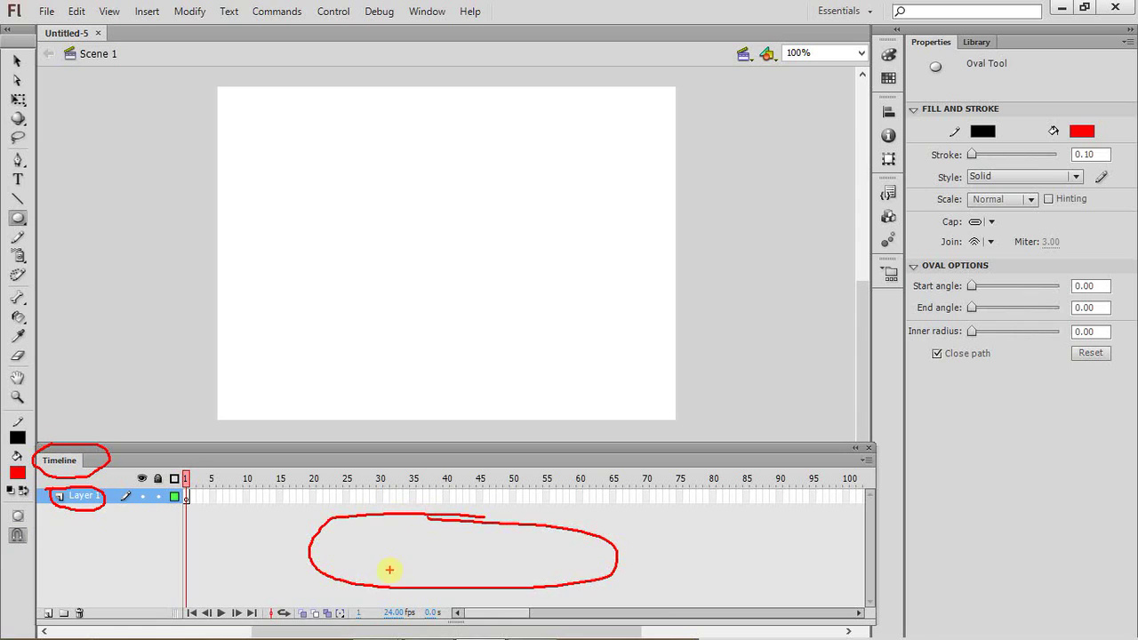
click(390, 570)
click(371, 515)
text(f)
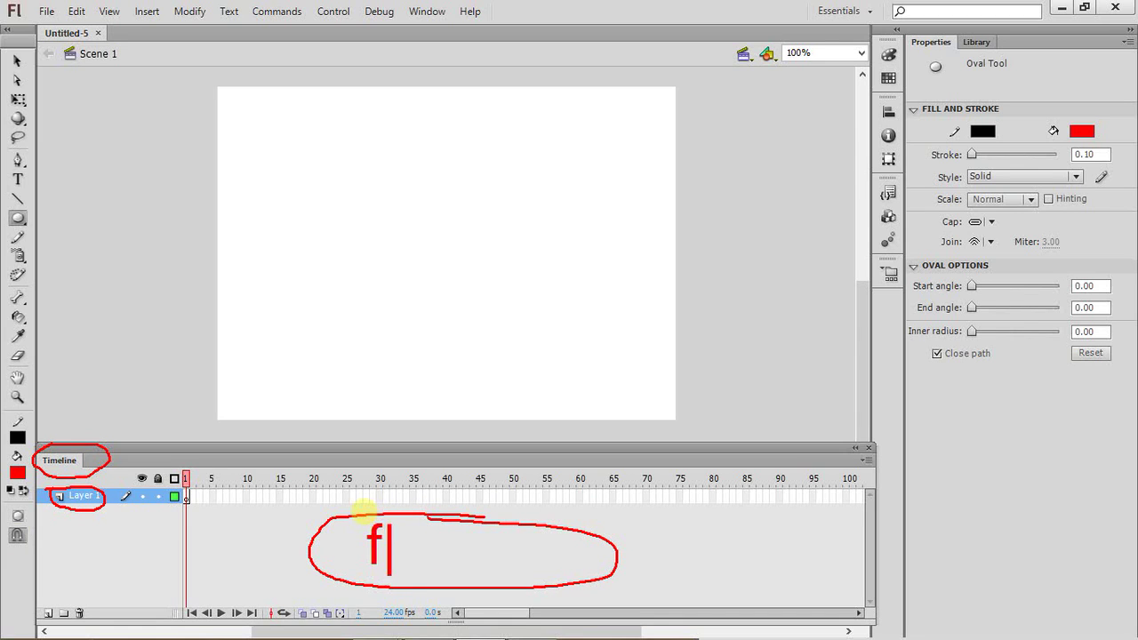
text(rame)
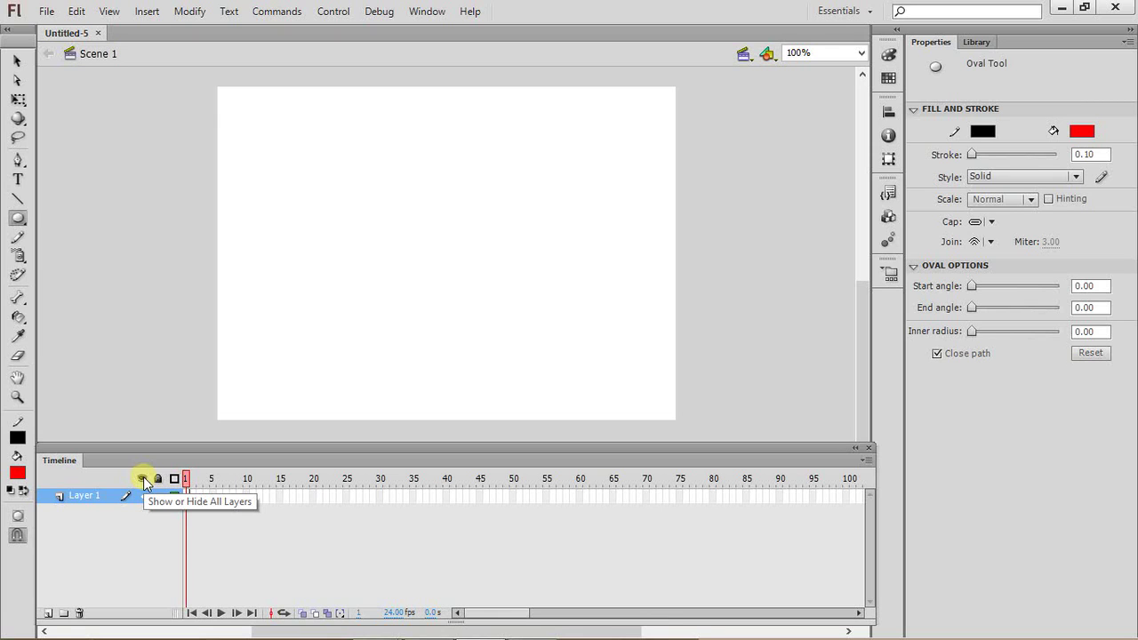
Add two new layers and draw a red oval near the middle of the stage on Layer 2
click(49, 613)
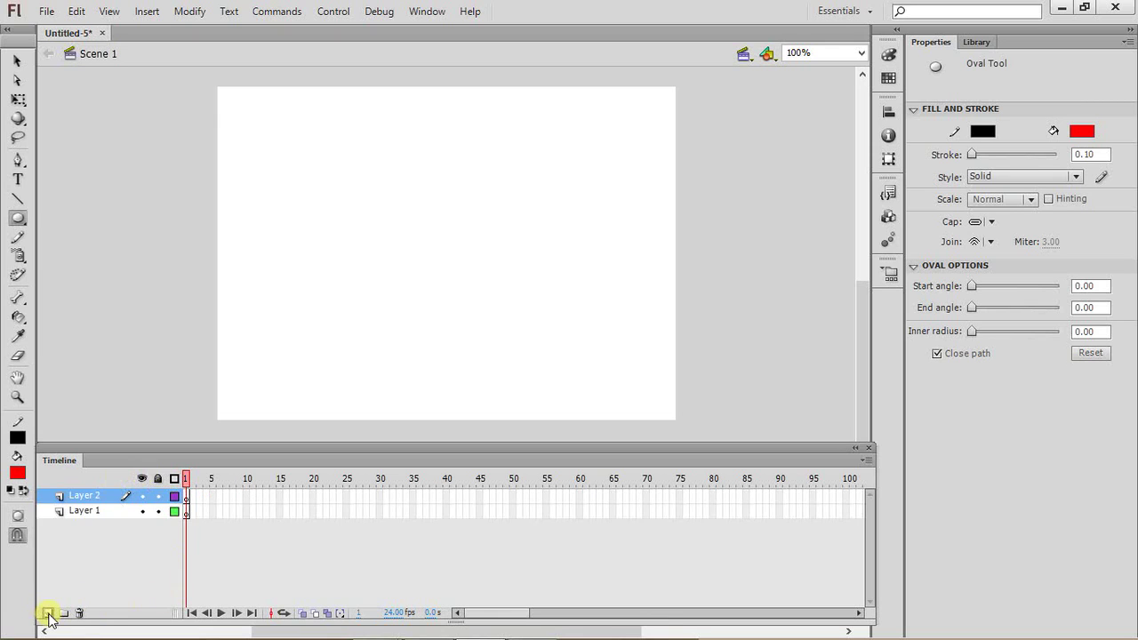
click(49, 614)
click(83, 511)
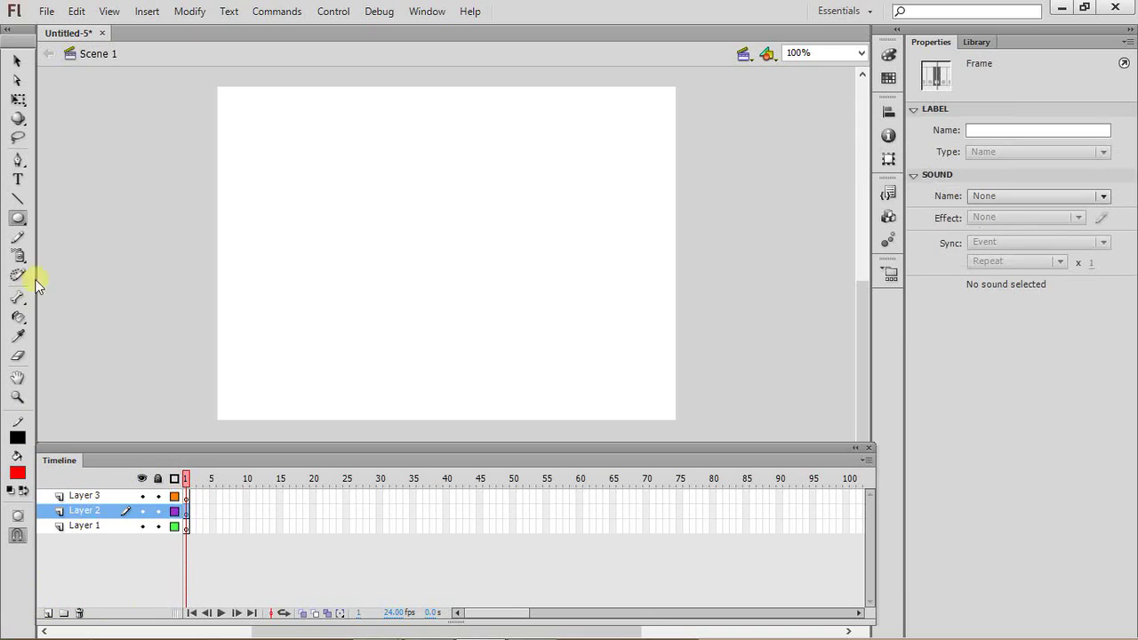
click(20, 222)
click(76, 234)
drag(344, 184, 574, 330)
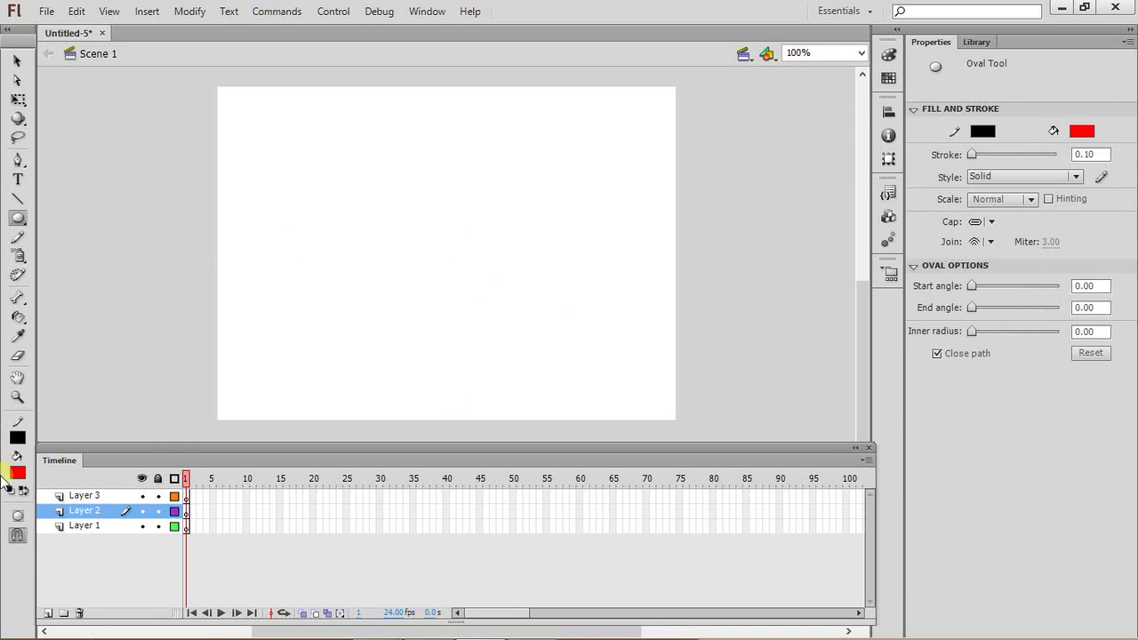
drag(356, 196, 502, 276)
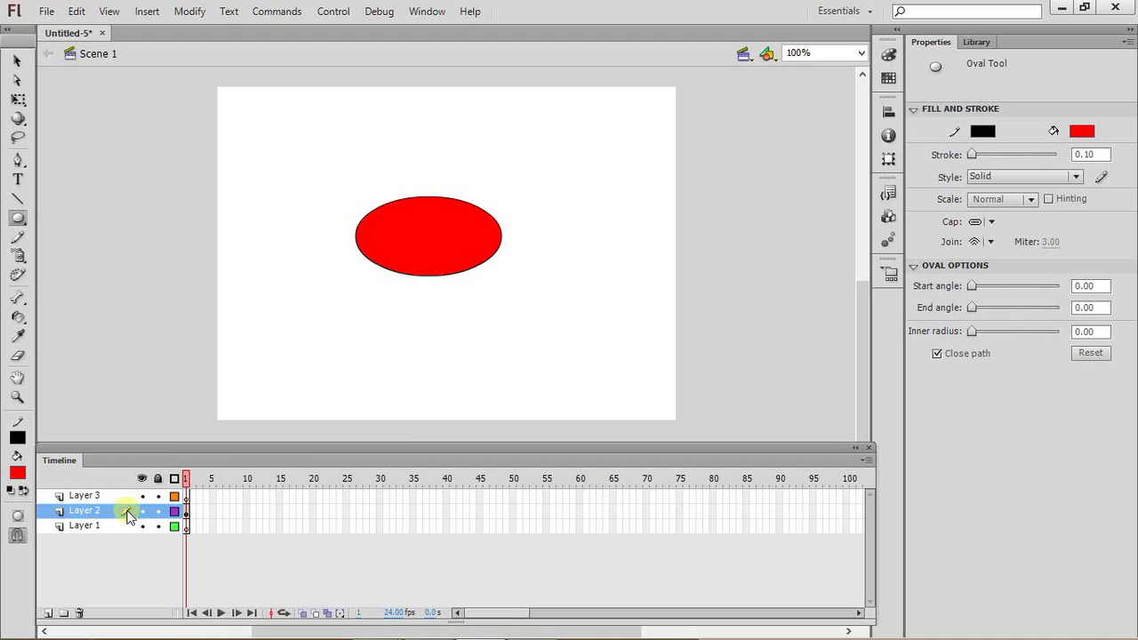
Draw a wide red rectangle with the Rectangle Tool above the oval on Layer 1
click(94, 526)
click(19, 221)
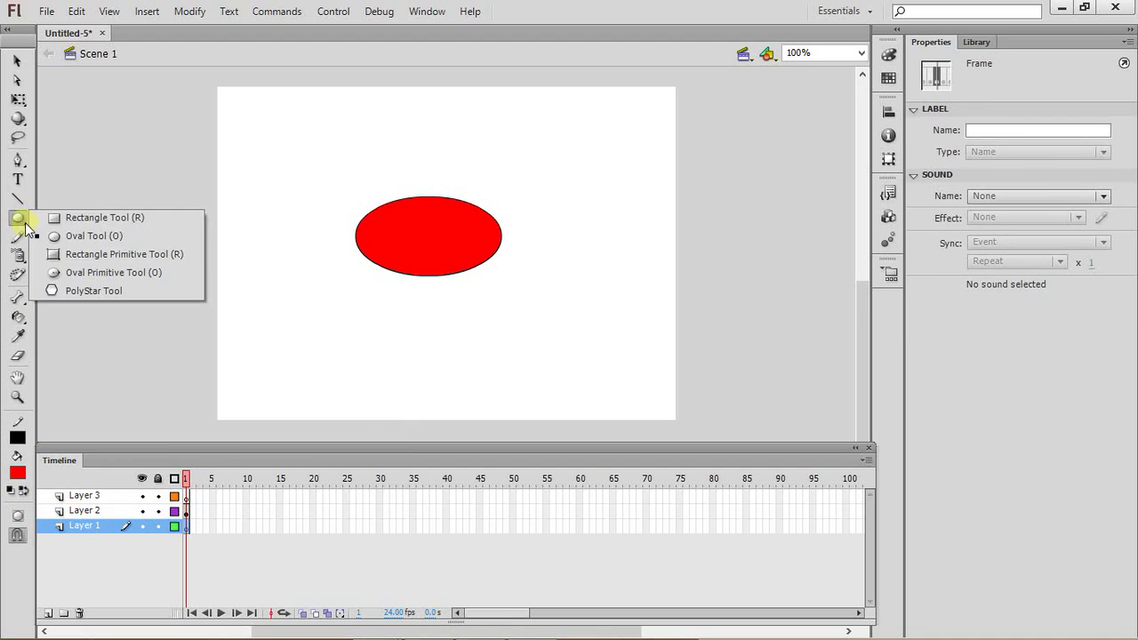
click(56, 218)
drag(280, 117, 620, 167)
Draw a red five-pointed star with the PolyStar Tool below the oval on Layer 3
click(88, 497)
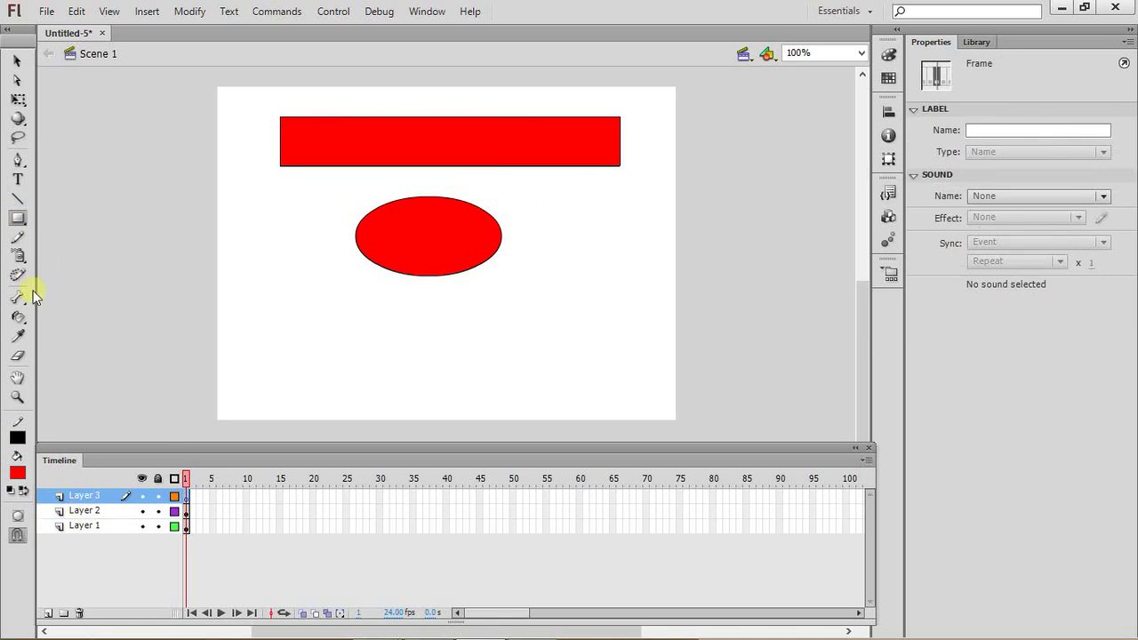
click(20, 222)
click(64, 288)
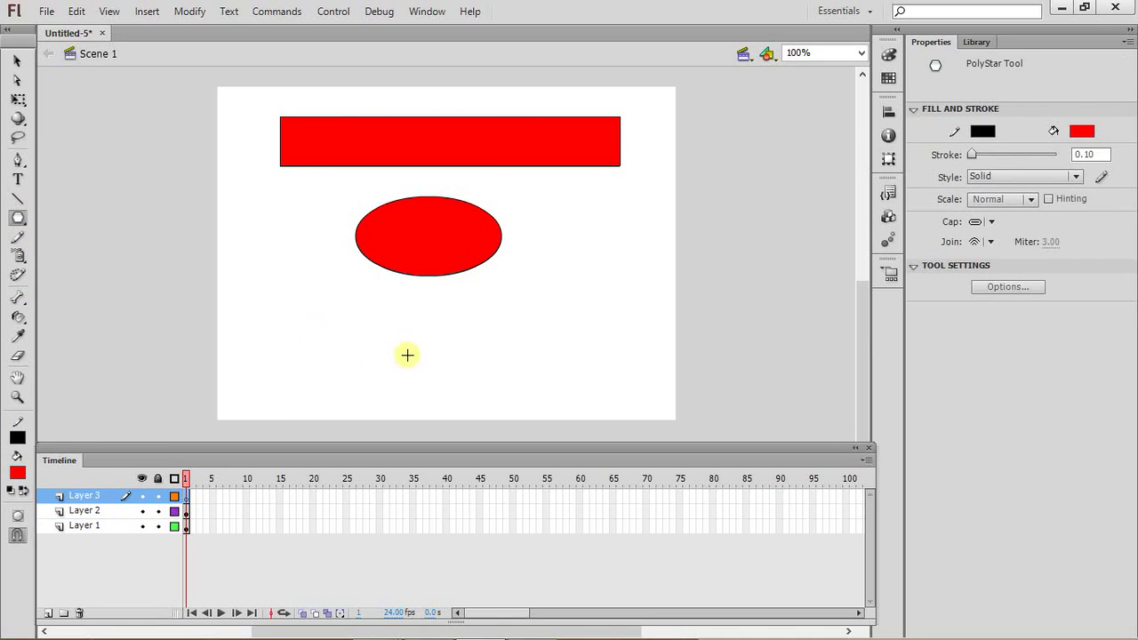
drag(345, 355, 406, 349)
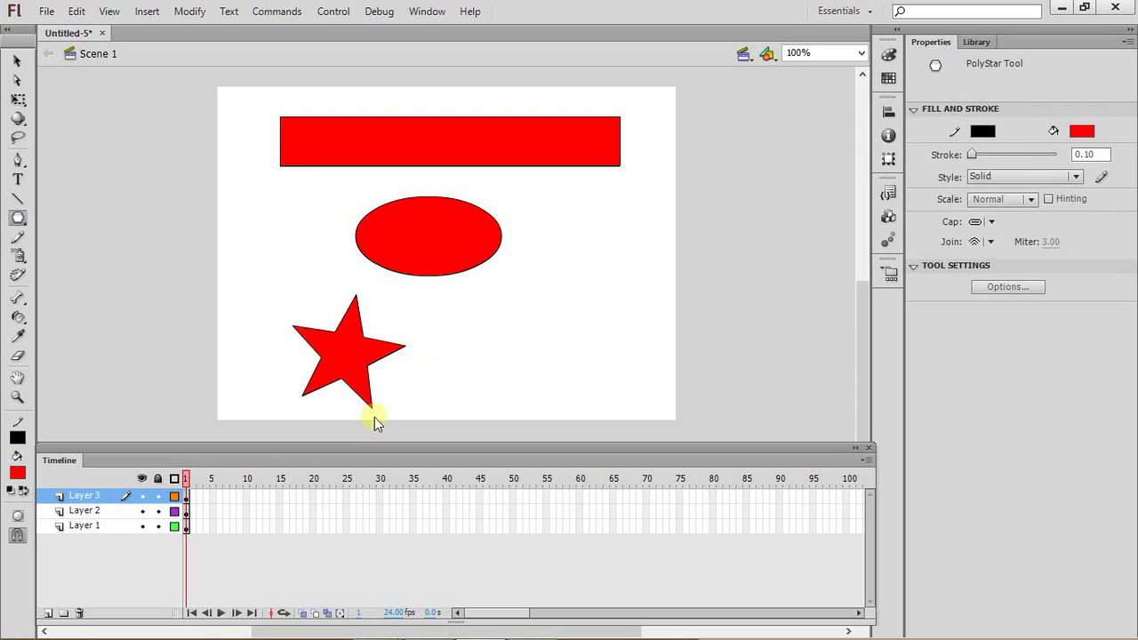
Hide and show Layers 2 and 3 individually, and do the same for all layers at once
click(142, 512)
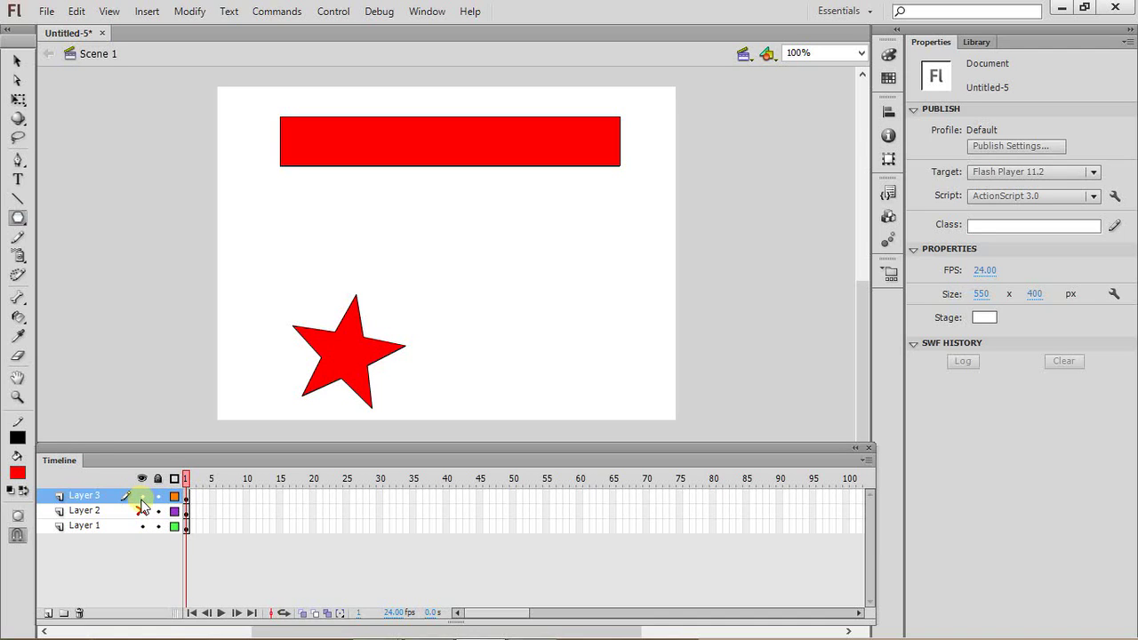
click(141, 501)
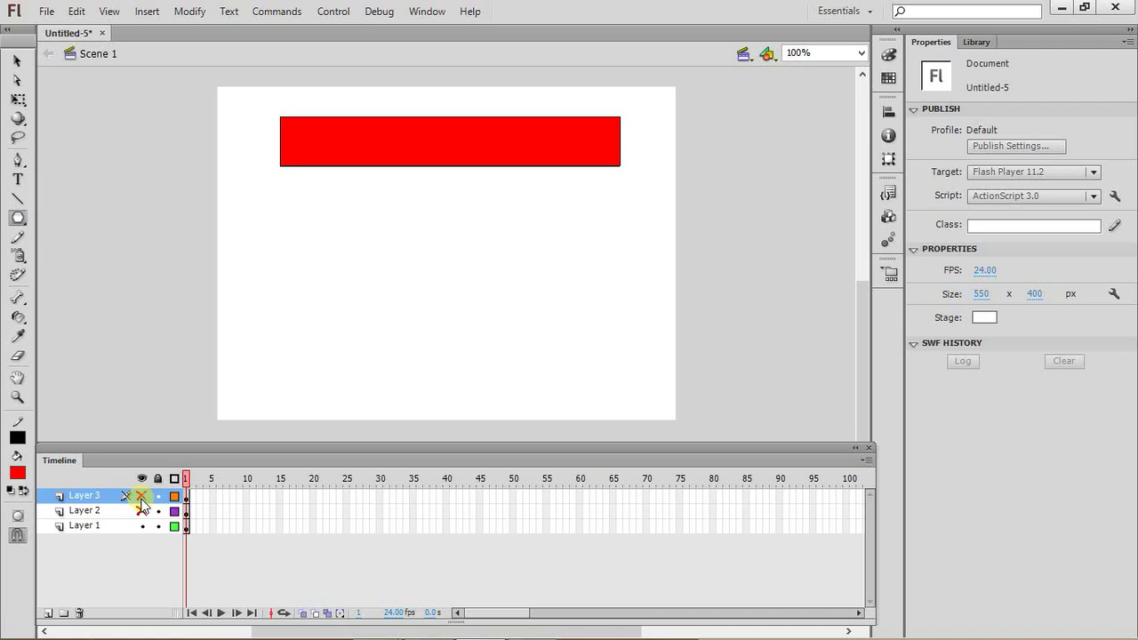
click(141, 496)
click(143, 511)
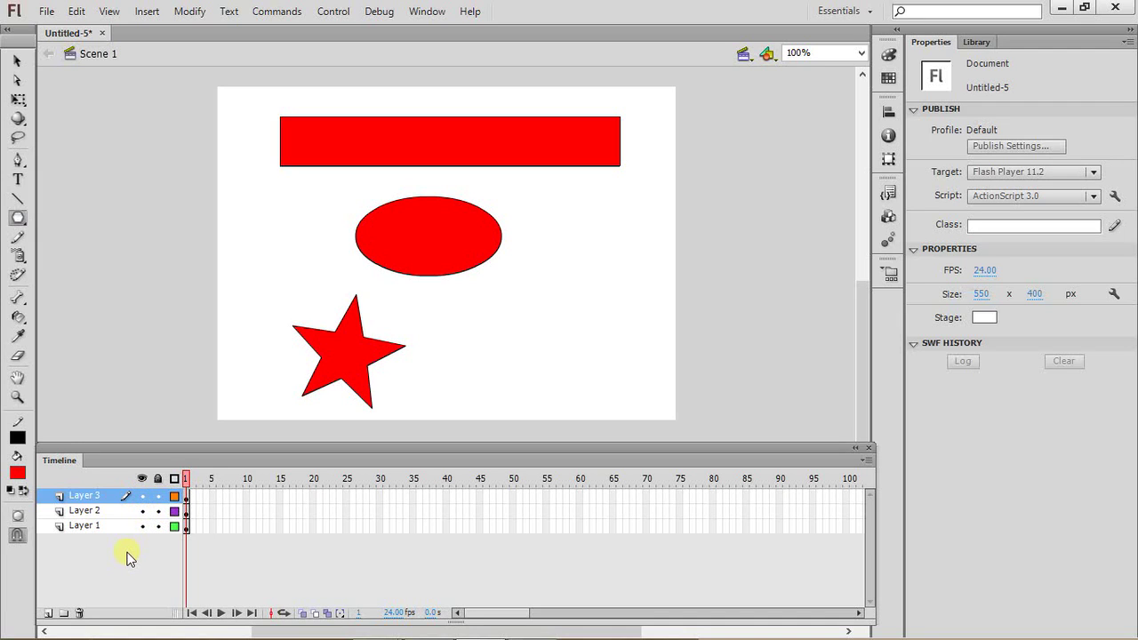
click(142, 478)
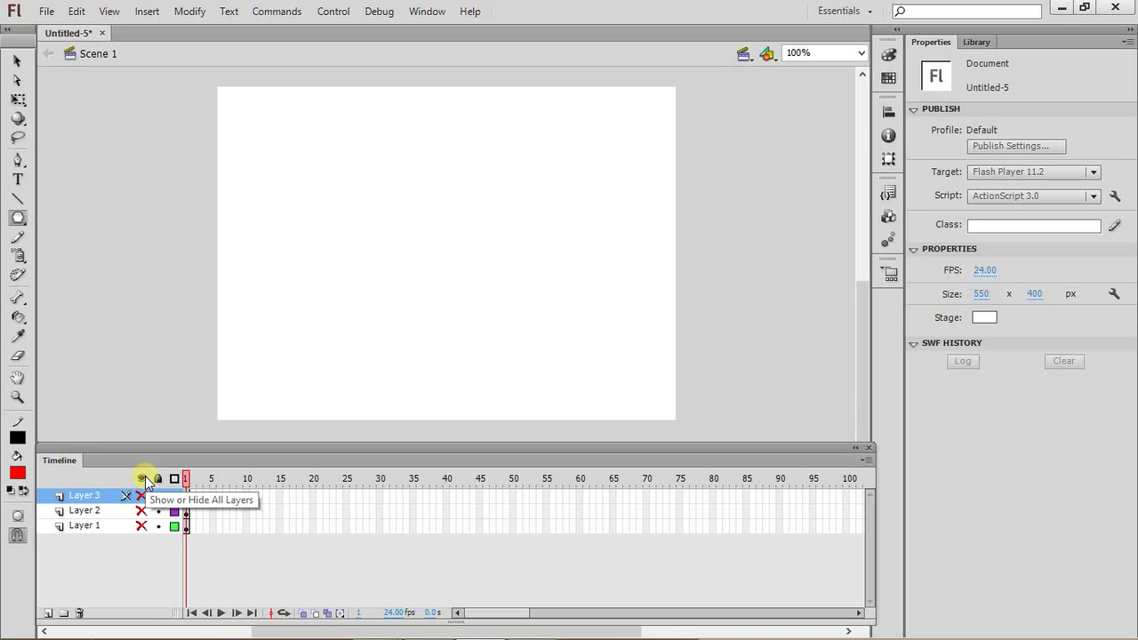
click(143, 478)
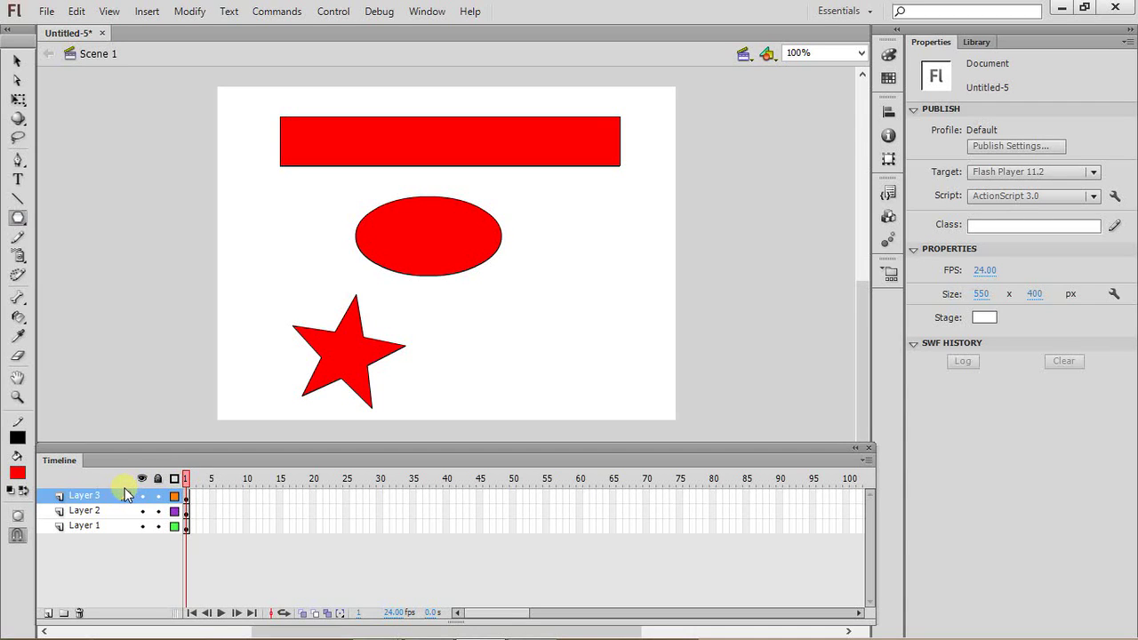
Lock Layer 3 and Layer 2 against editing
click(157, 495)
click(159, 512)
click(157, 496)
click(157, 511)
Switch all layers to outline display and back to the full fill view, twice
click(175, 479)
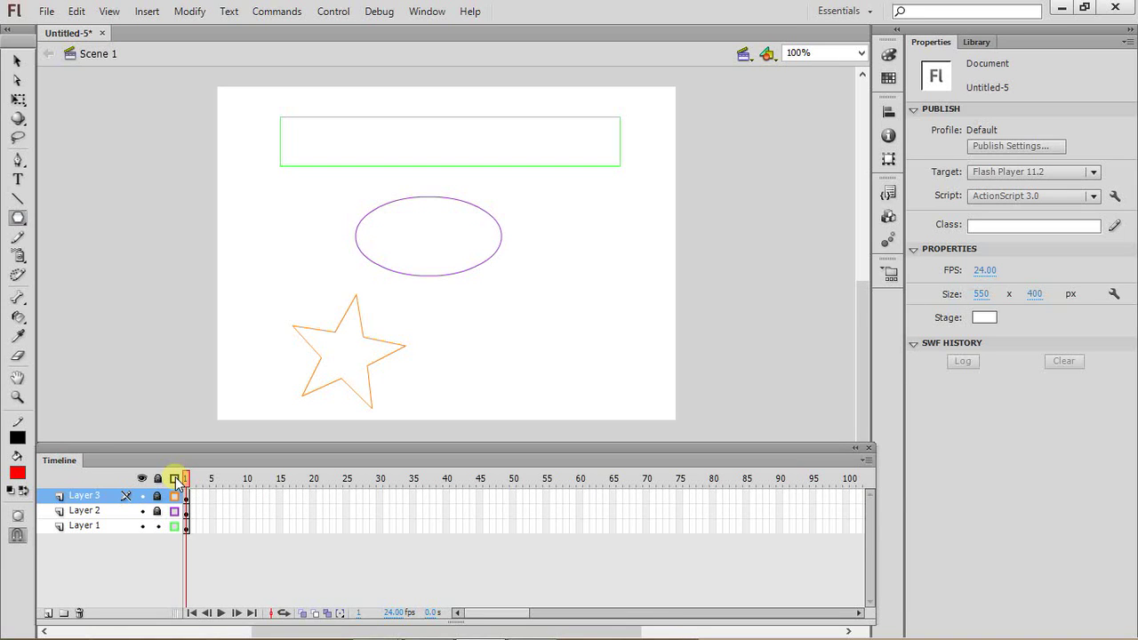
click(175, 478)
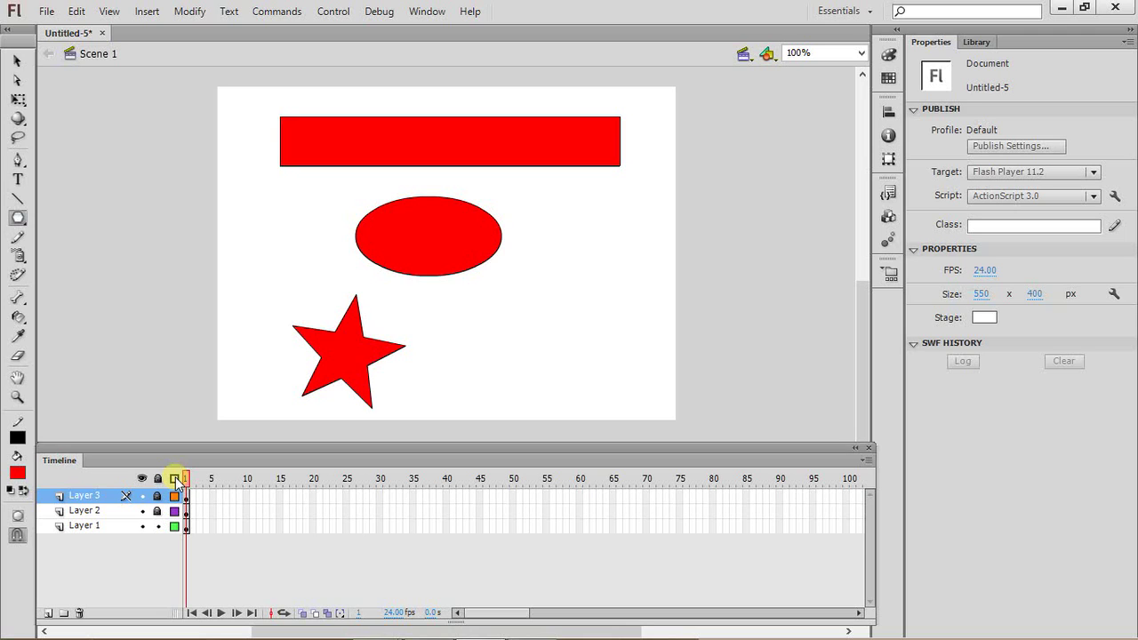
click(176, 477)
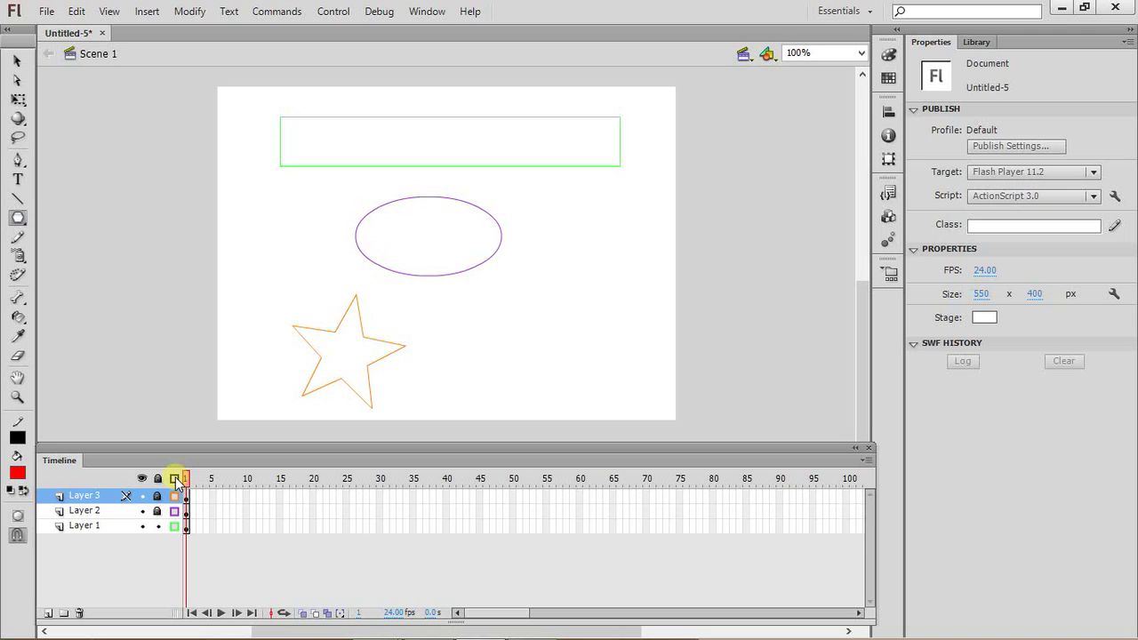
click(175, 478)
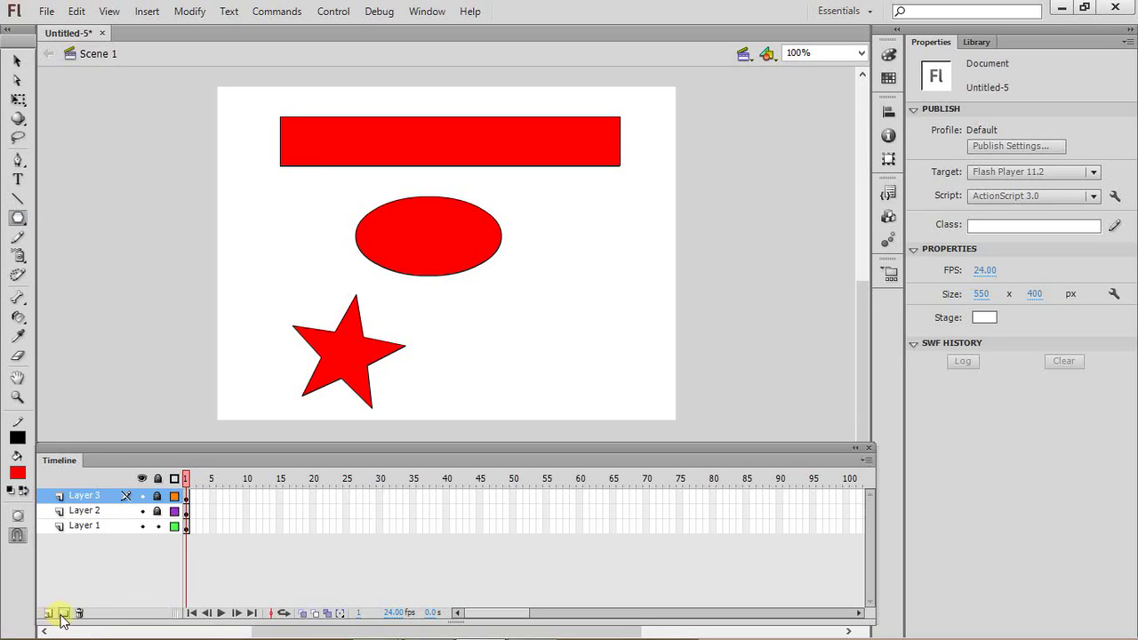
Create a new layer folder above Layer 3
click(63, 614)
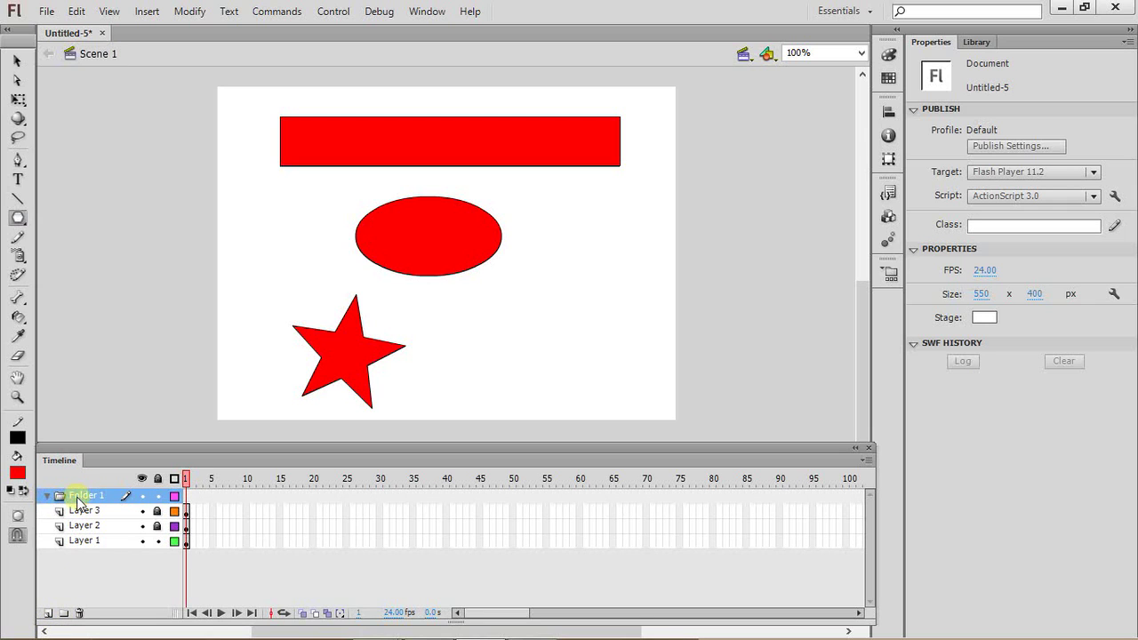
click(48, 614)
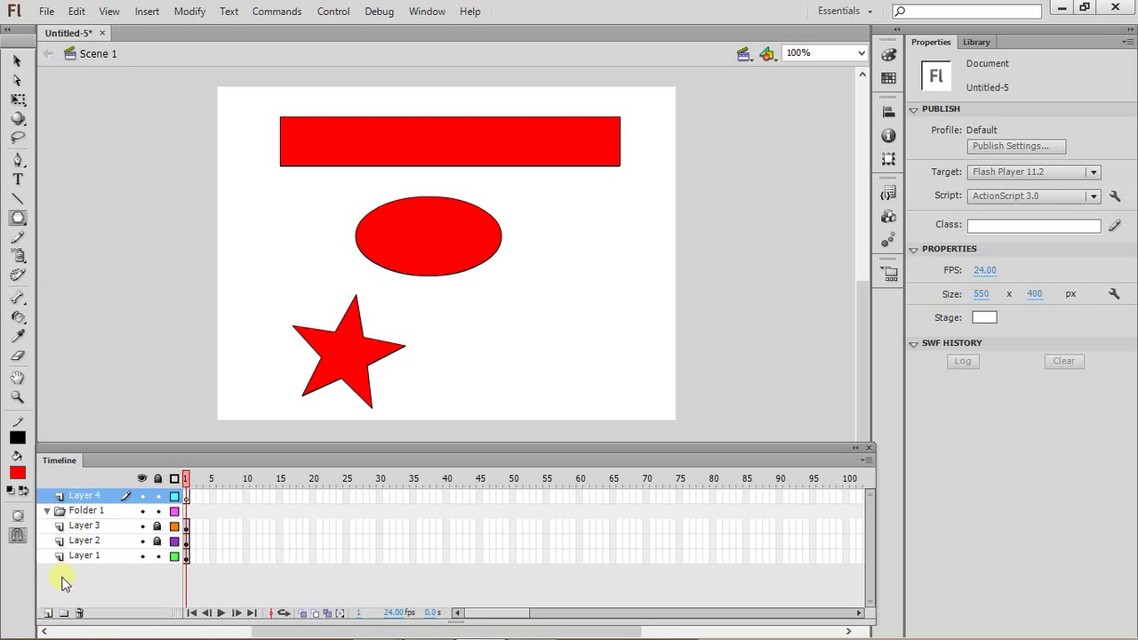
click(78, 503)
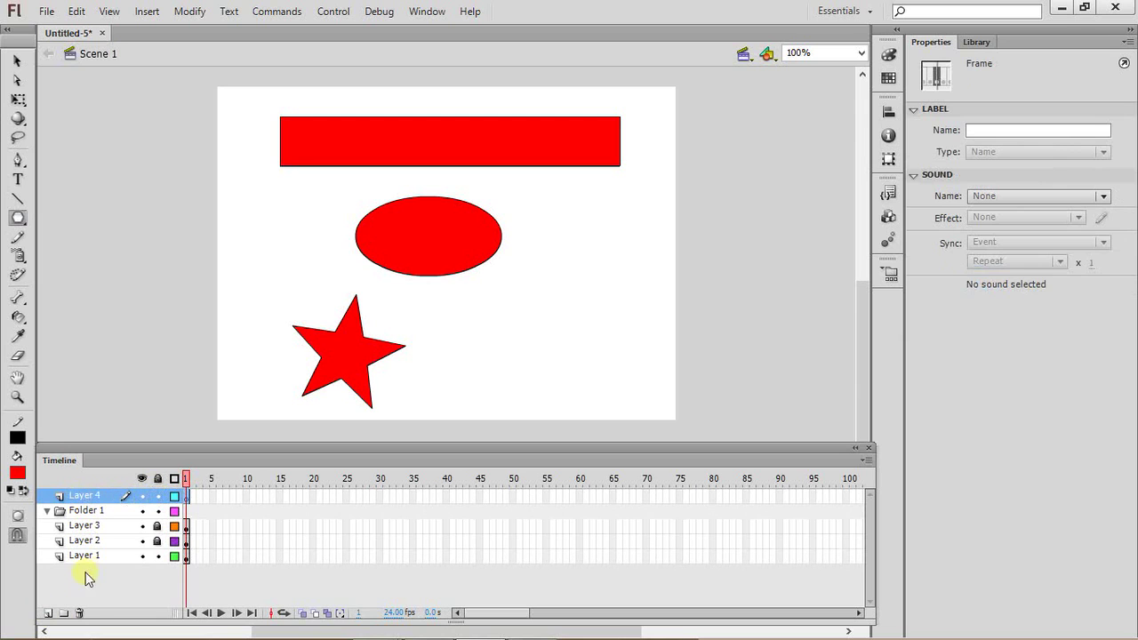
click(78, 613)
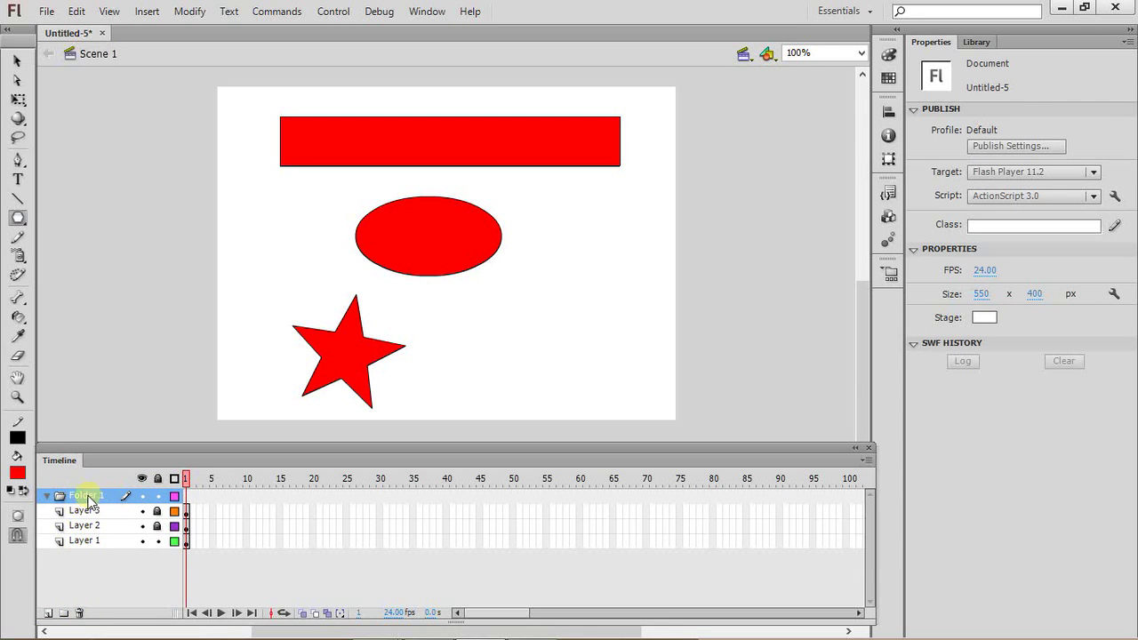
Move Layers 1, 2 and 3 into Folder 1, and collapse and expand the folder
drag(78, 514, 82, 504)
drag(73, 545, 103, 506)
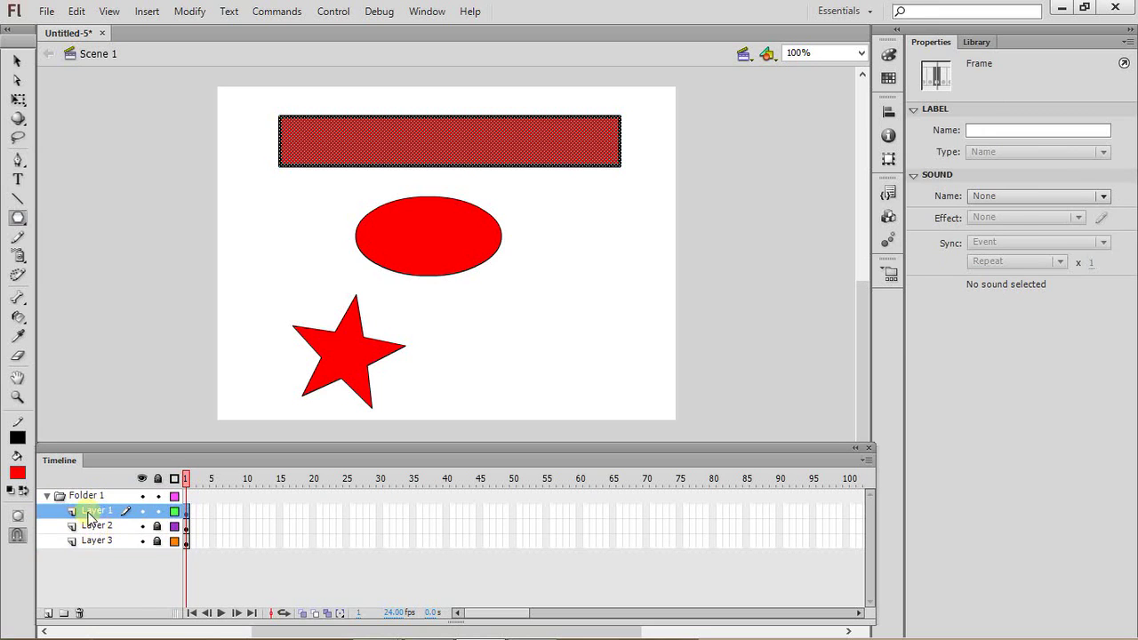
click(46, 496)
click(47, 495)
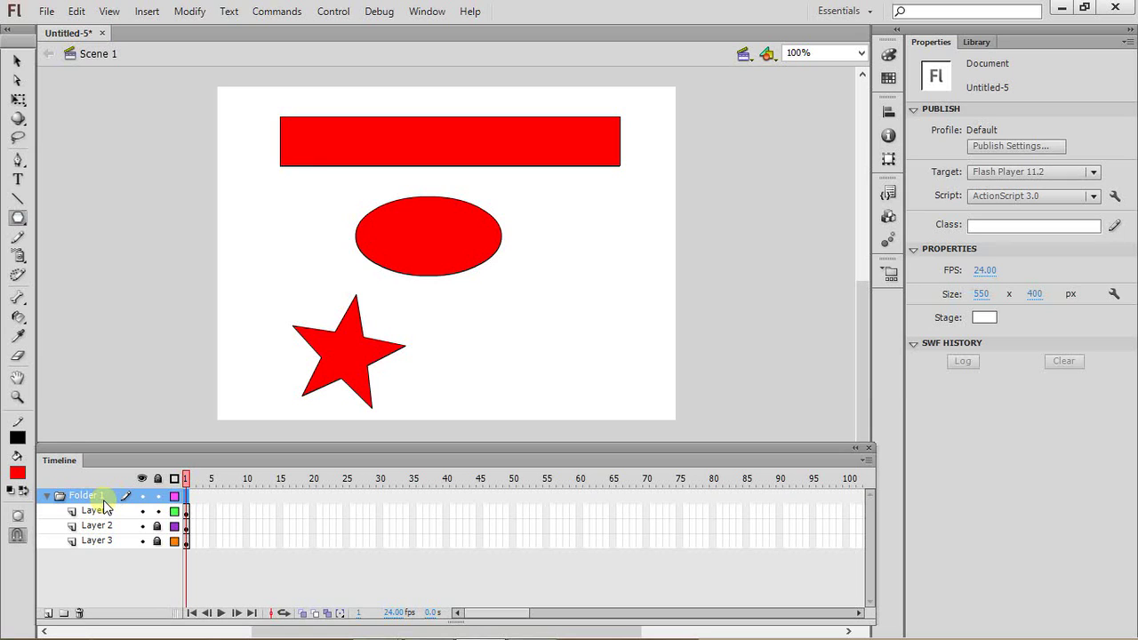
Delete Layer 3 with the star from the folder and unlock Layer 2
click(81, 614)
click(98, 541)
click(80, 613)
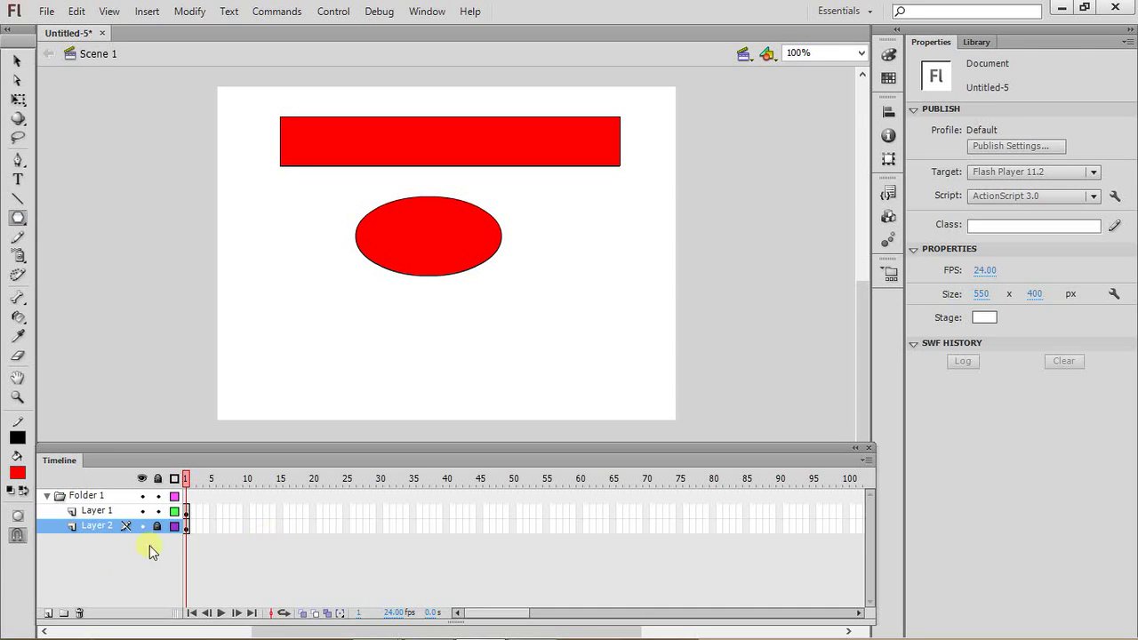
click(127, 531)
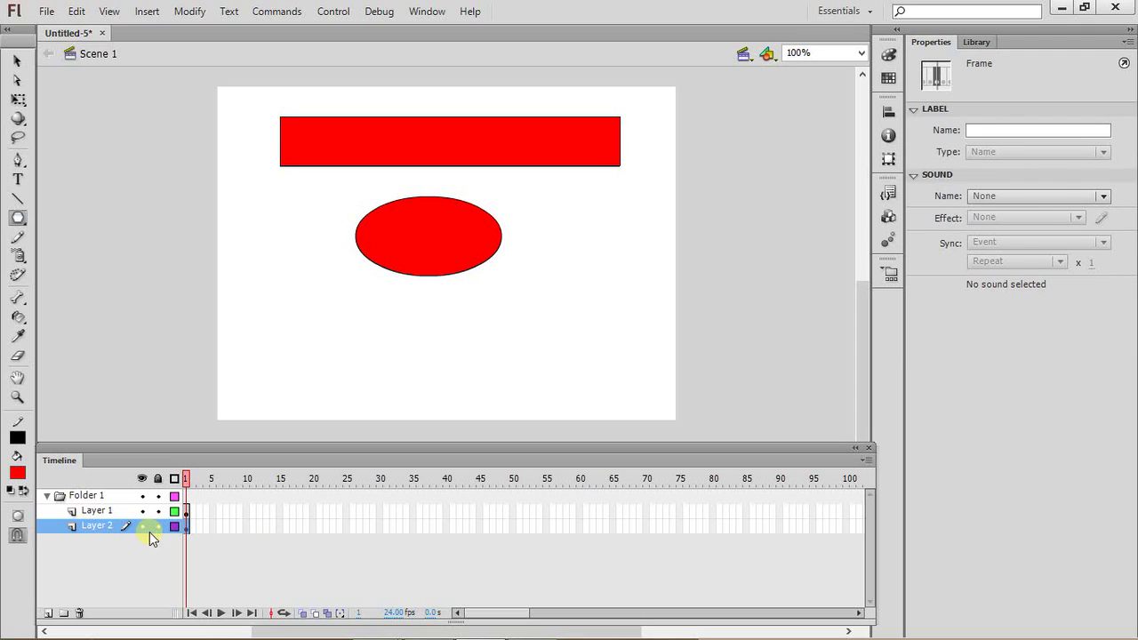
Rename Layer 1, which holds the rectangle, as 1
click(104, 514)
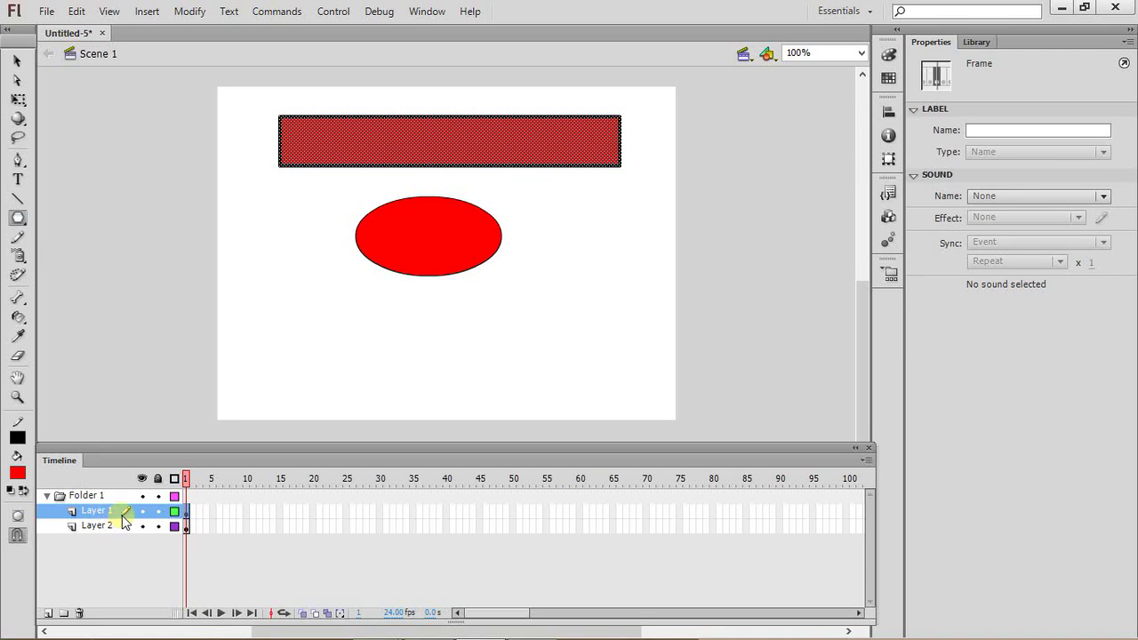
double_click(105, 514)
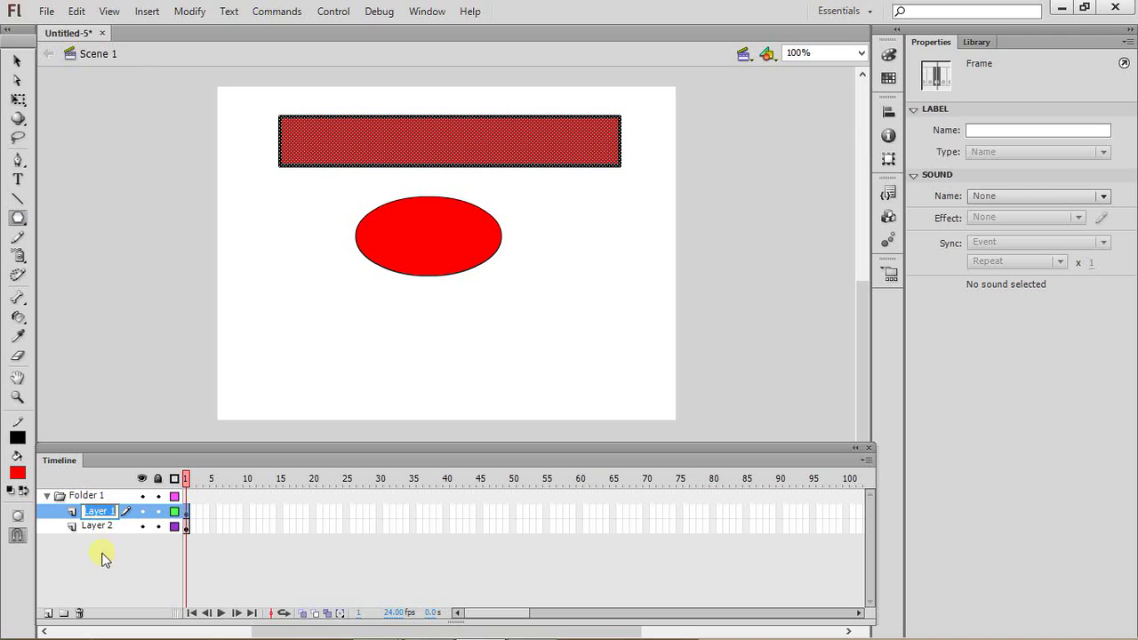
click(97, 526)
double_click(97, 511)
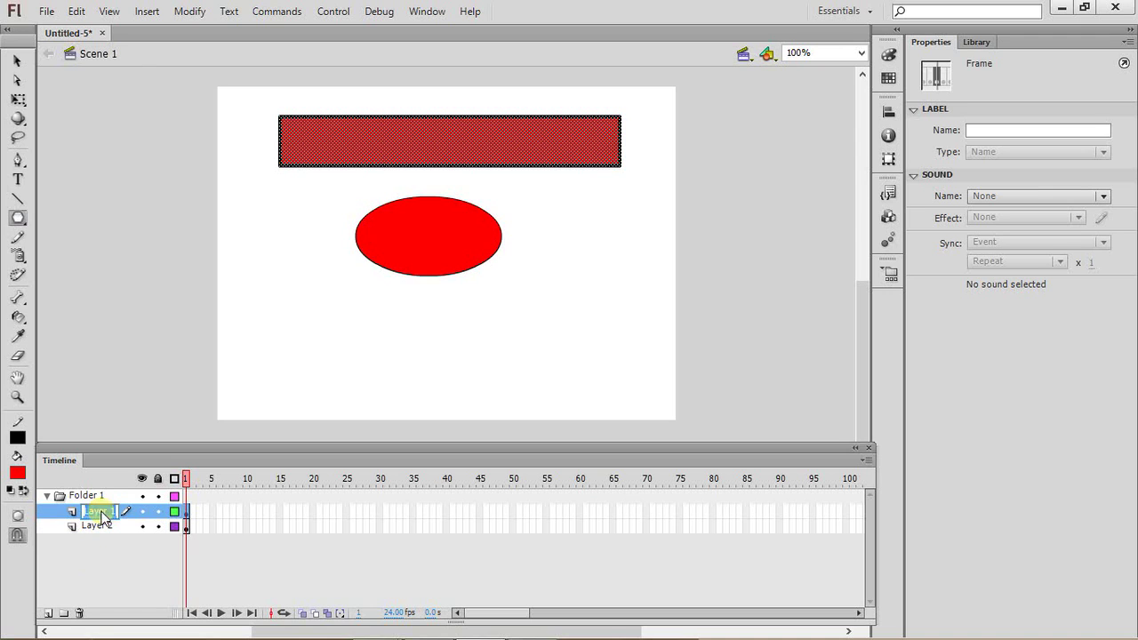
text(1)
click(108, 580)
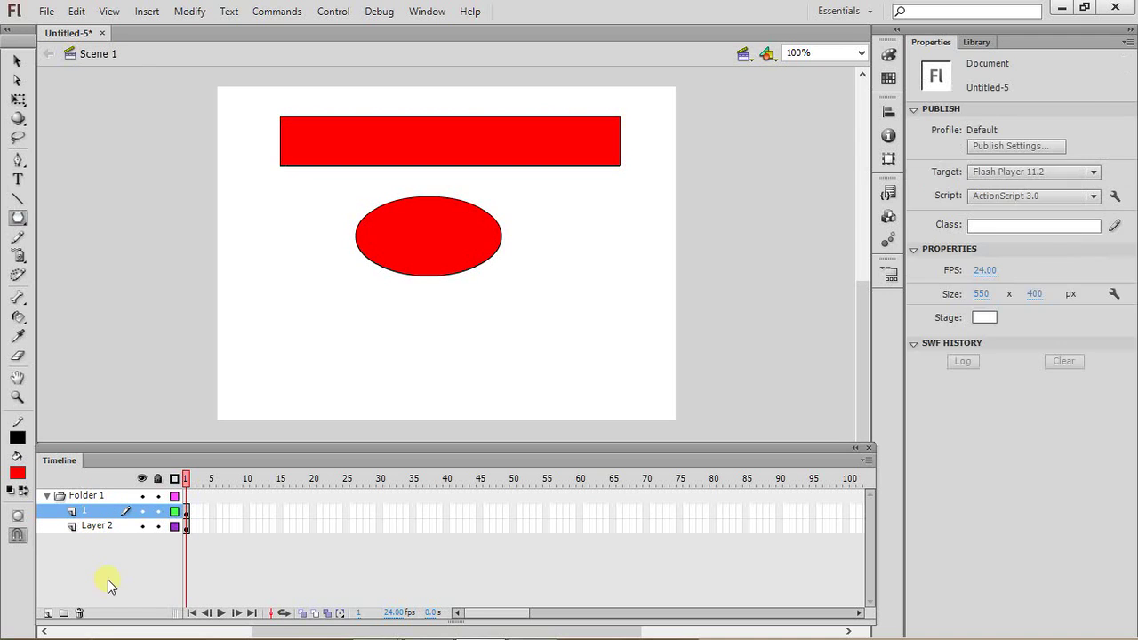
Rename Layer 2, which holds the oval, as 2
double_click(91, 528)
text(2)
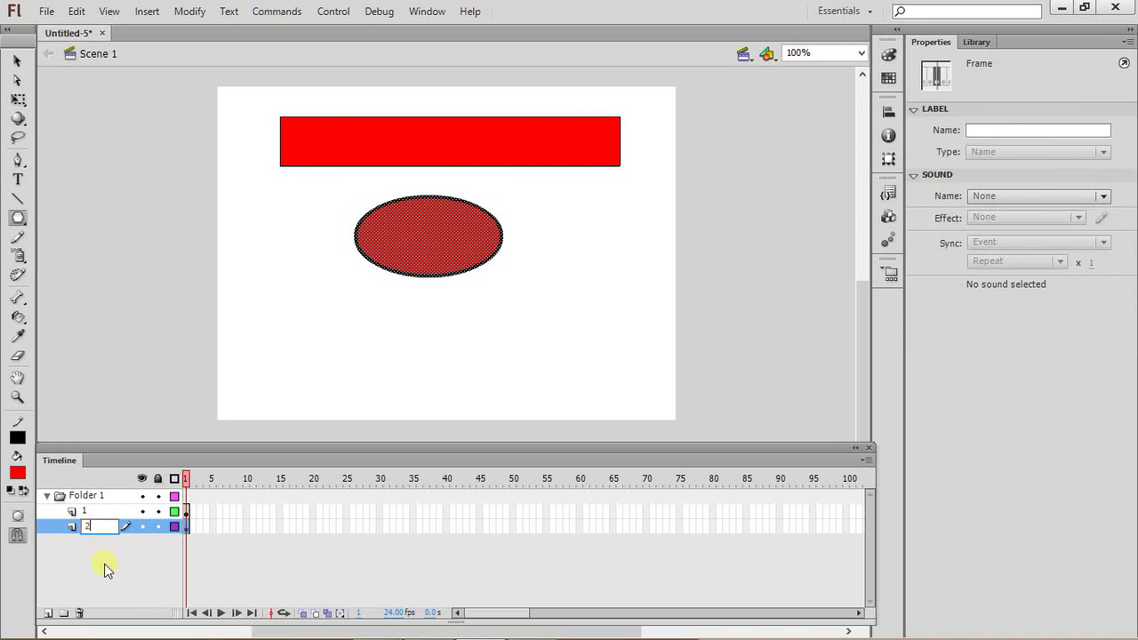
click(101, 570)
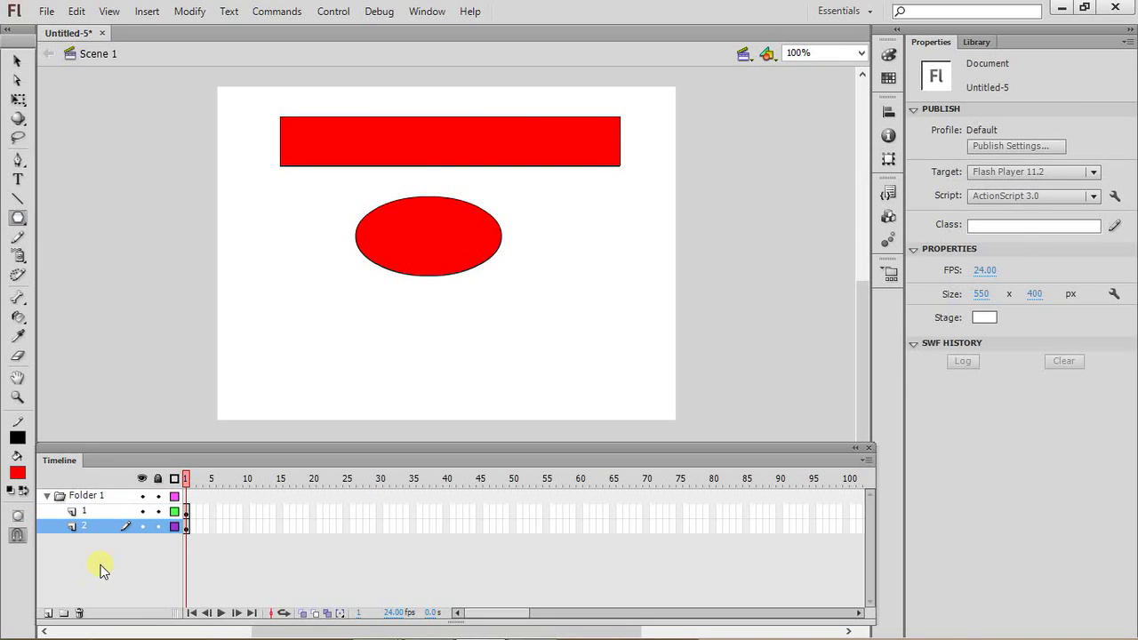